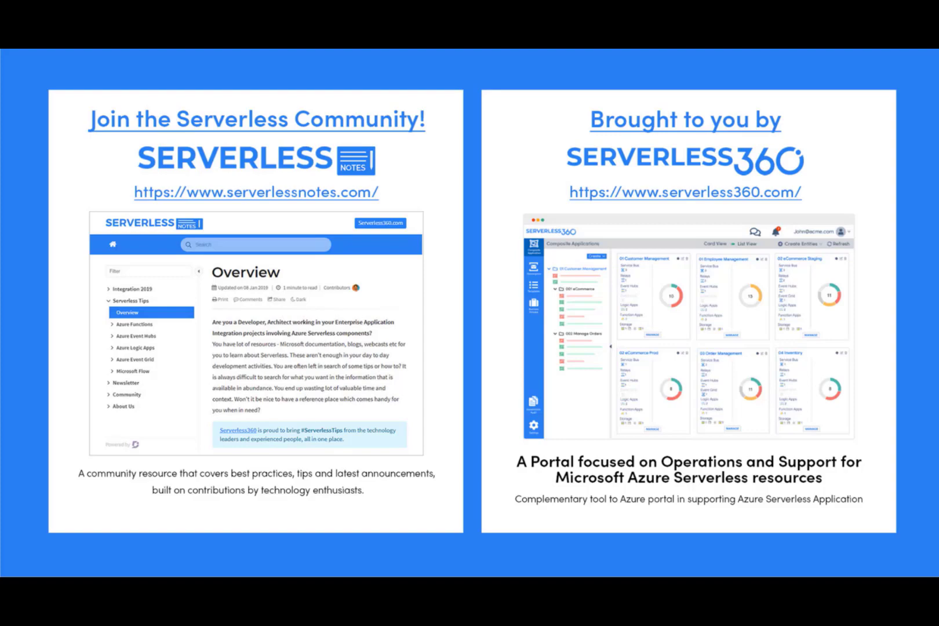
Advance to the Microsoft Documentation slide explaining what a policy is
click(30, 313)
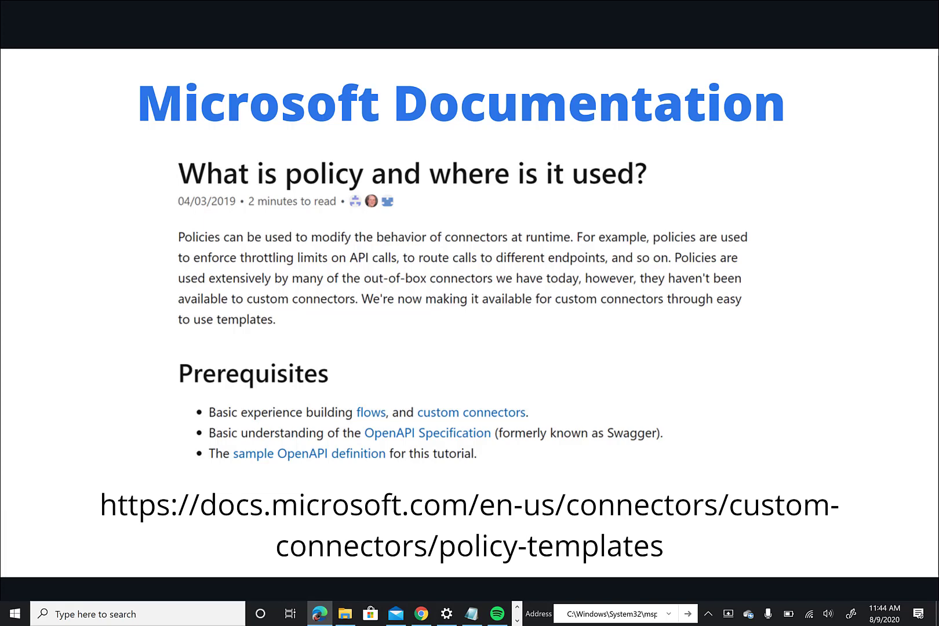
Advance to the Policy Templates slide showing the Assign New URL policy with Set host URL
click(61, 467)
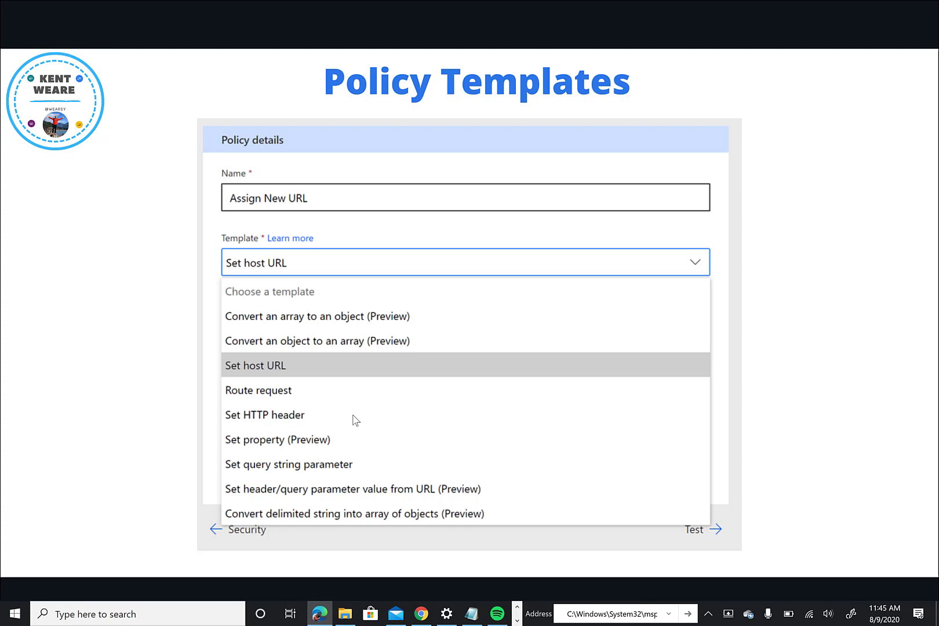
Step through the Policy Expressions slide, pointing out the Url Template field, then reach the Demo slide
click(796, 375)
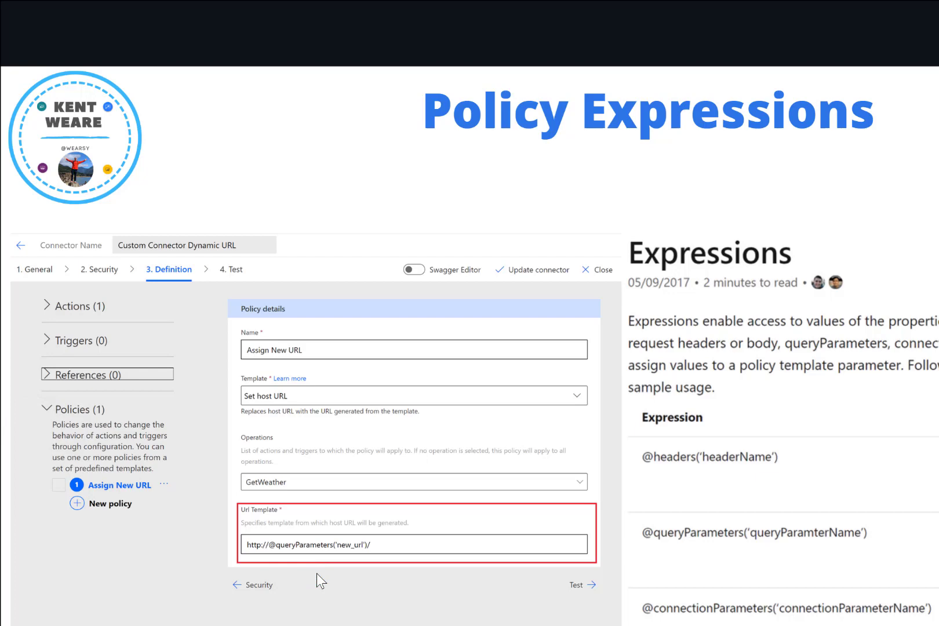
click(269, 563)
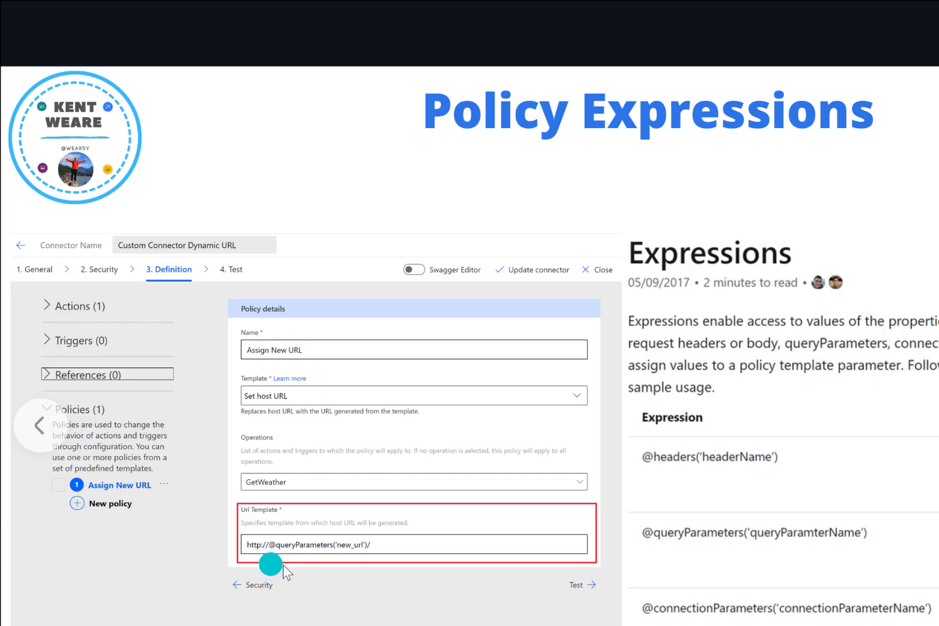
click(352, 564)
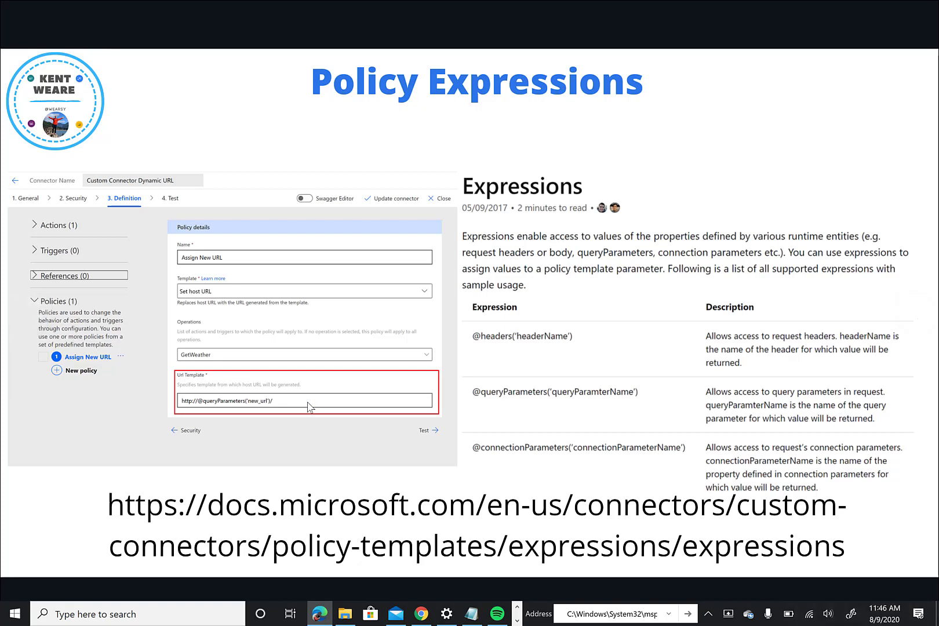
click(768, 302)
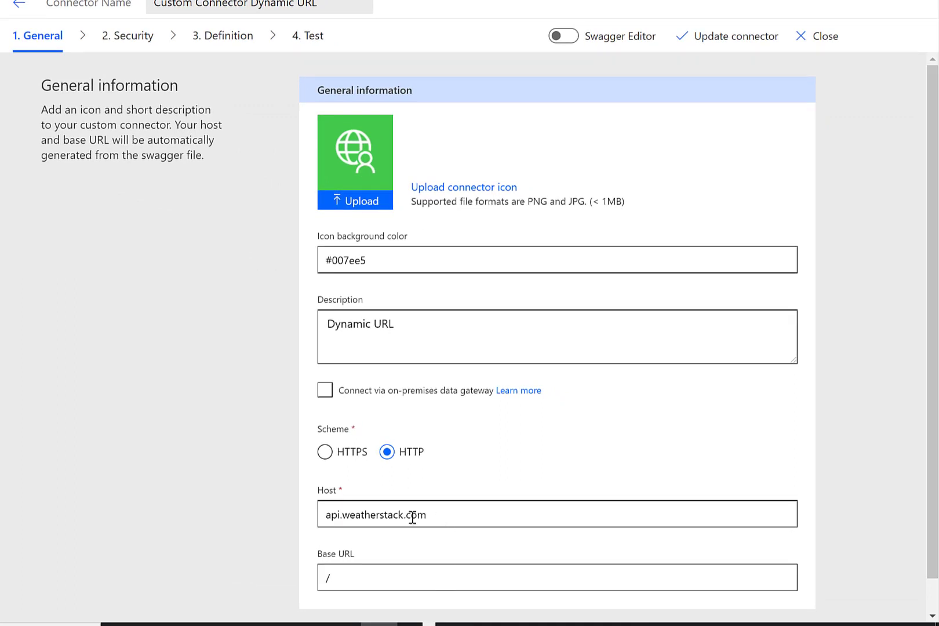
Review the api.weatherstack.com host and API-key security settings, then go to the connector's Definition page
drag(428, 515, 273, 514)
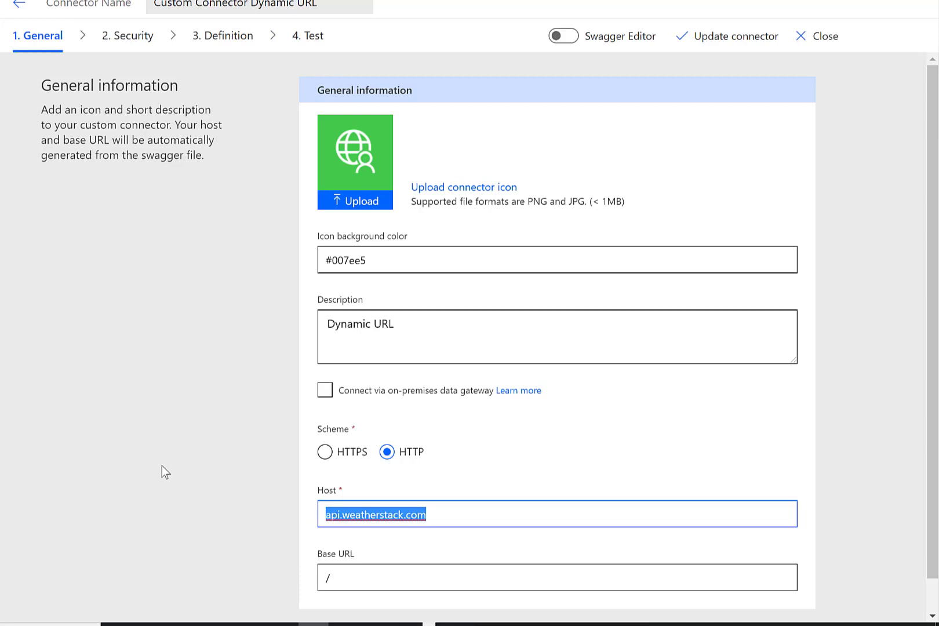
scroll(254, 491, down, 1)
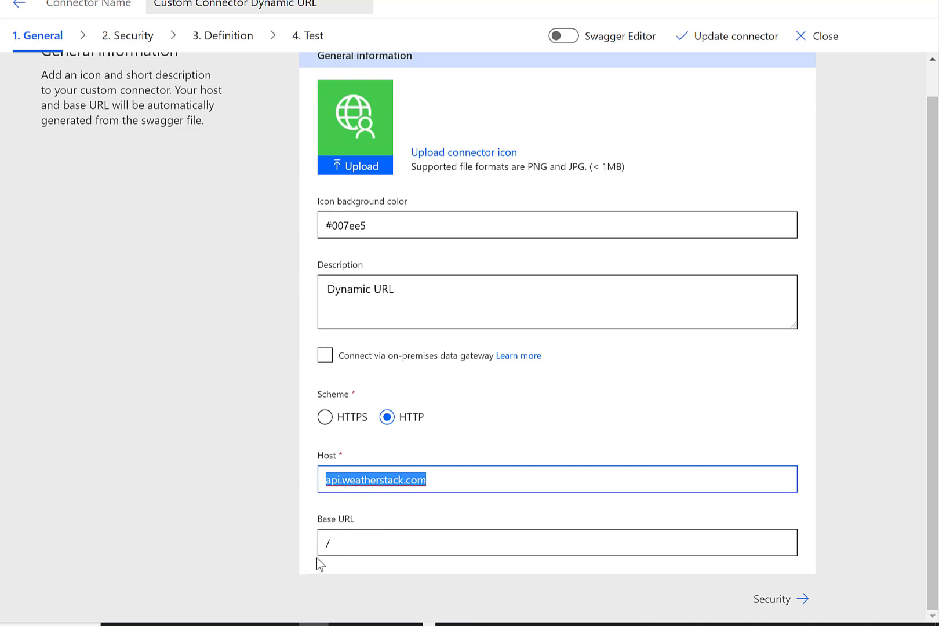
click(172, 381)
scroll(183, 332, up, 1)
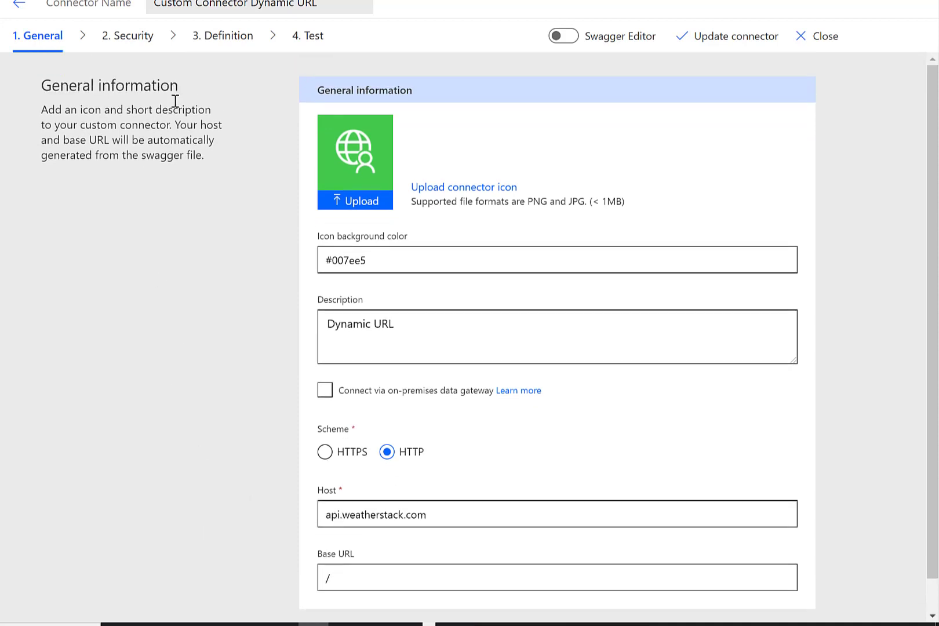
click(148, 36)
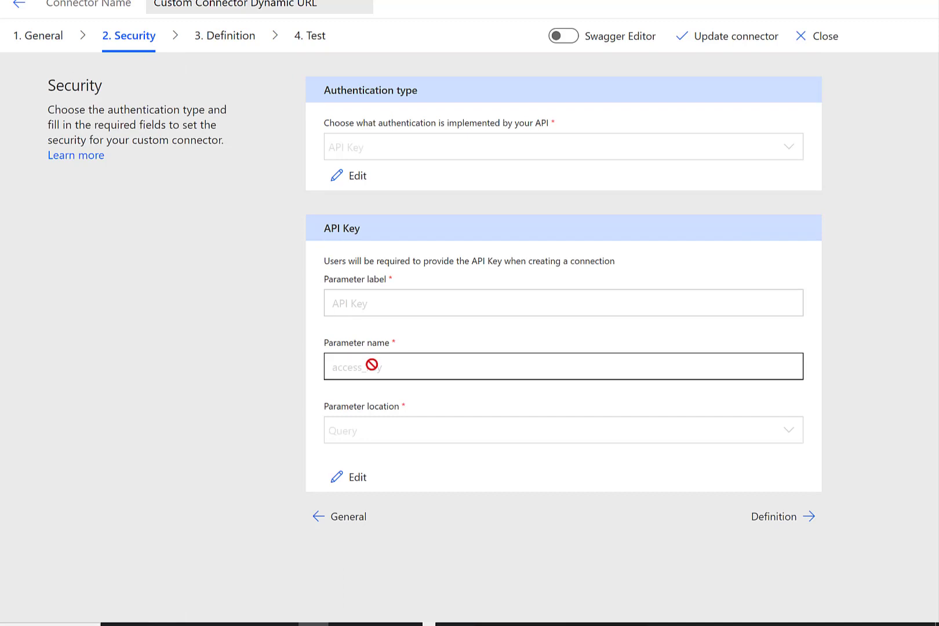
click(217, 46)
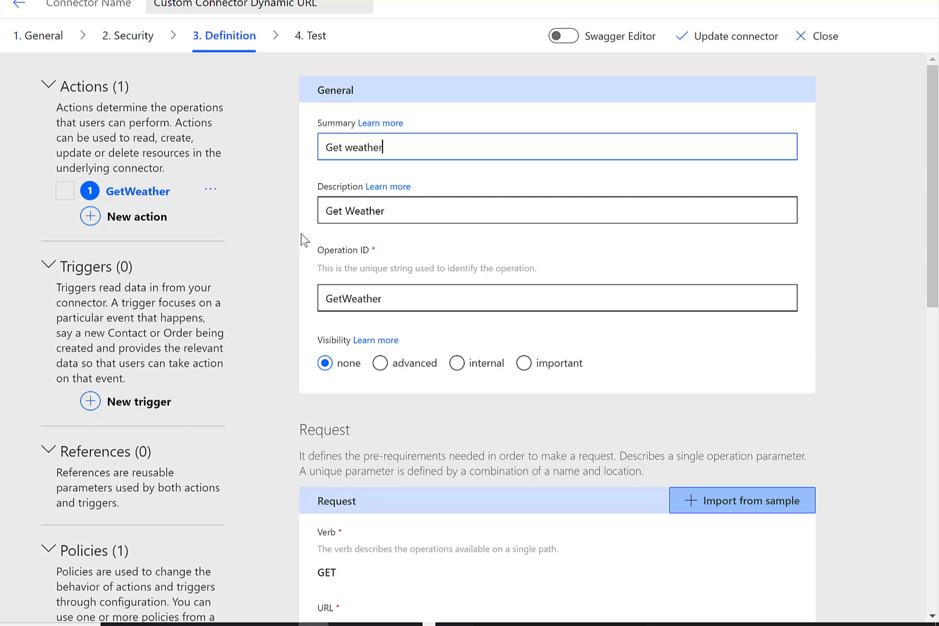
Scroll through the GetWeather action definition and open the Assign New URL policy
scroll(348, 325, down, 2)
scroll(359, 123, up, 2)
scroll(350, 151, down, 5)
scroll(360, 331, down, 3)
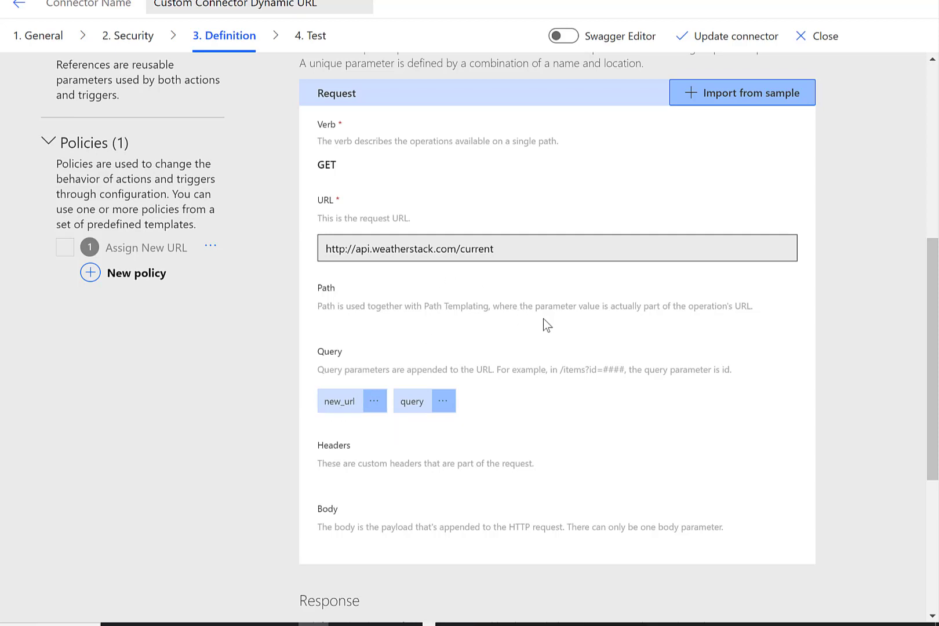
scroll(545, 324, up, 5)
scroll(348, 284, up, 2)
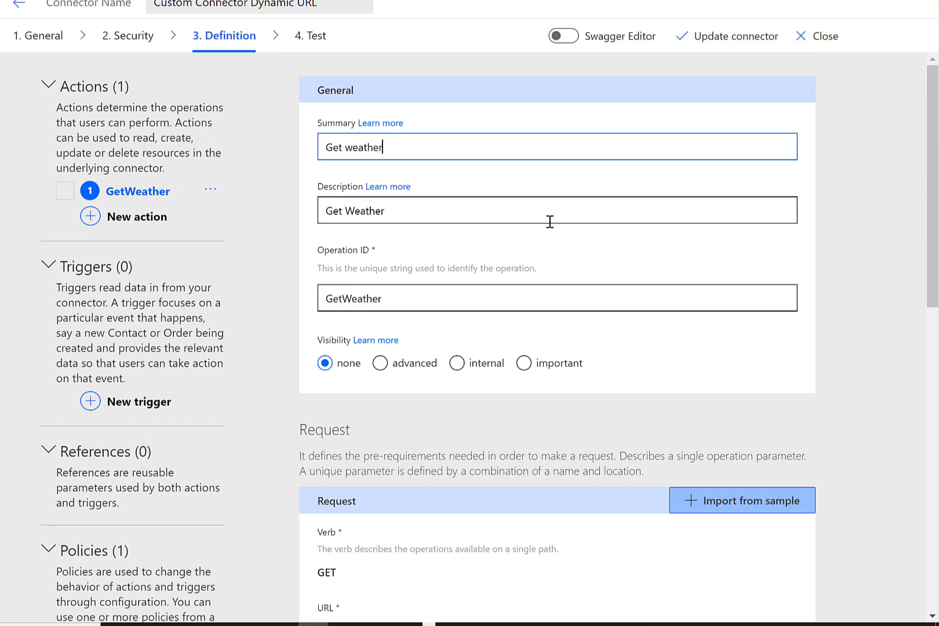
scroll(430, 251, down, 5)
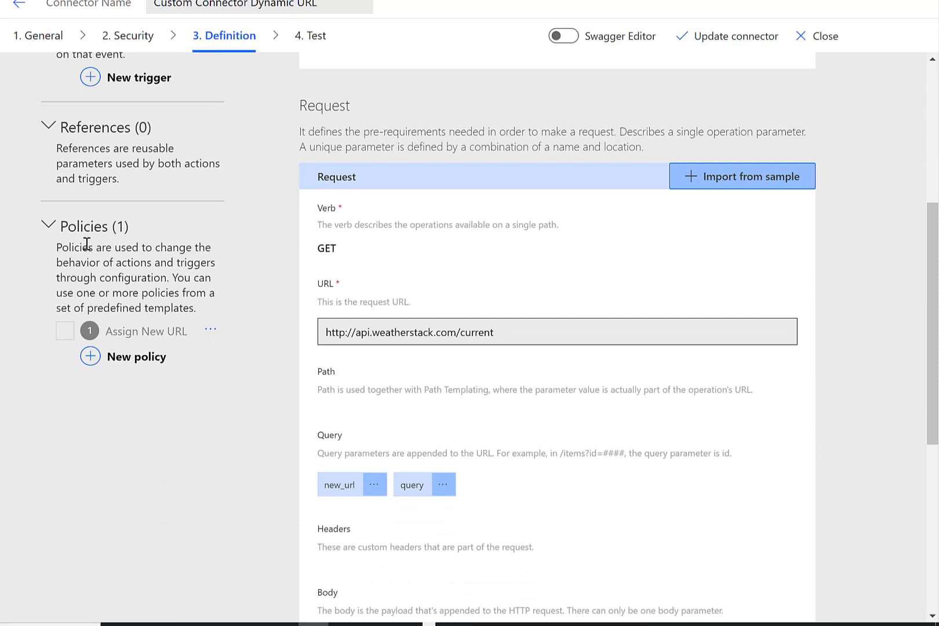
scroll(282, 293, up, 4)
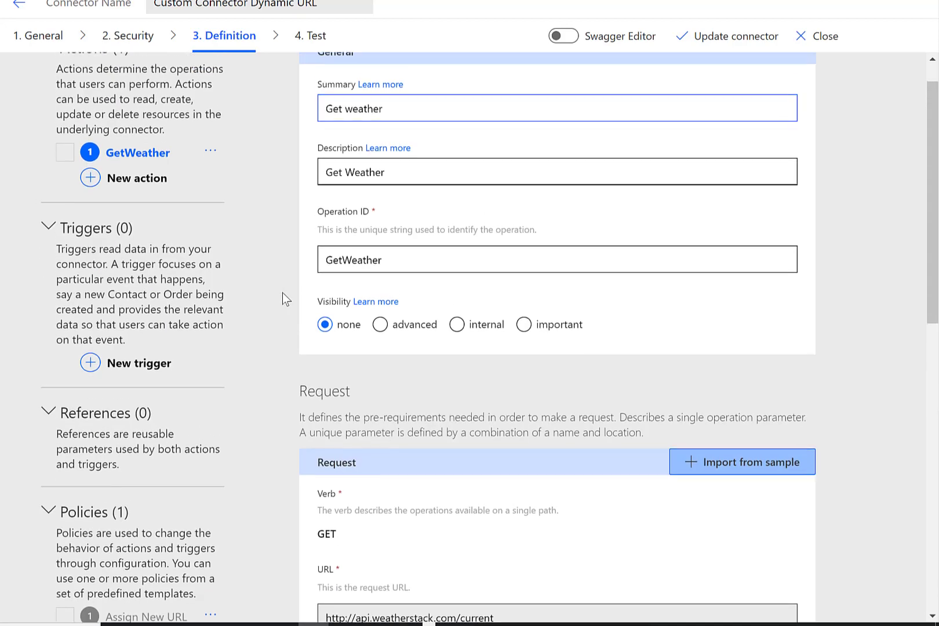
scroll(282, 299, down, 2)
scroll(278, 302, down, 3)
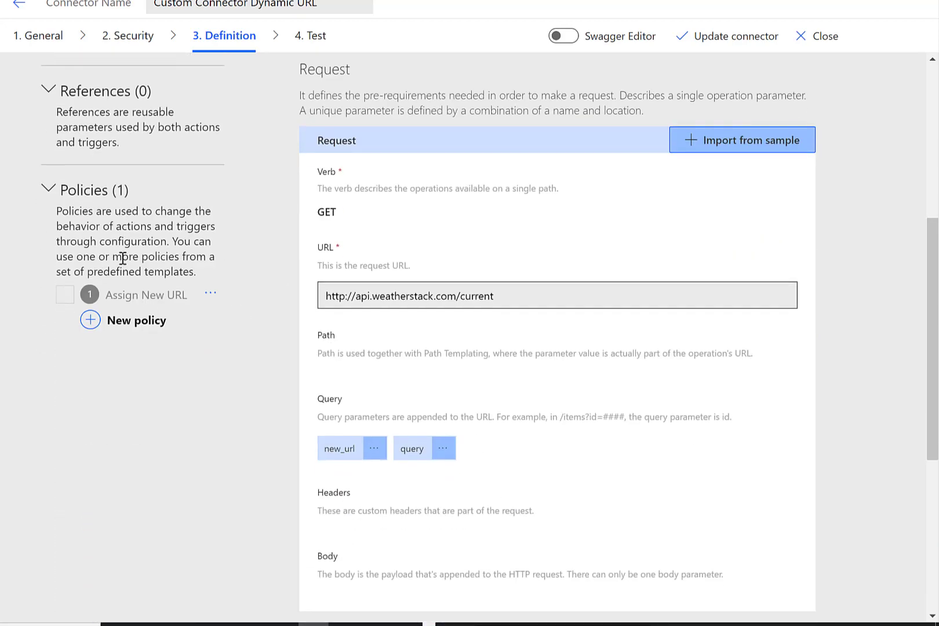
click(126, 300)
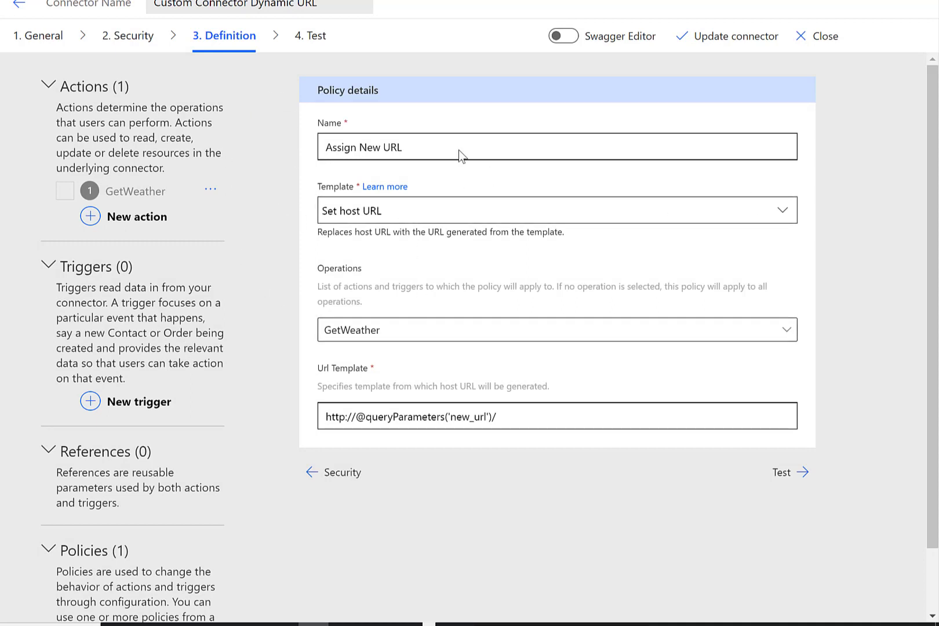
Confirm the policy uses the Set host URL template and applies to GetWeather
click(784, 212)
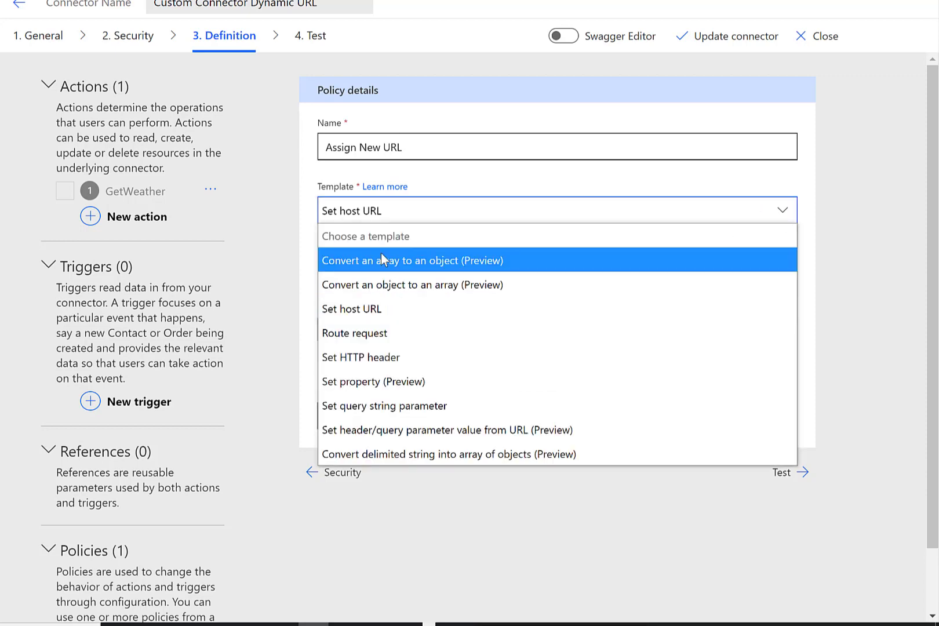
click(399, 317)
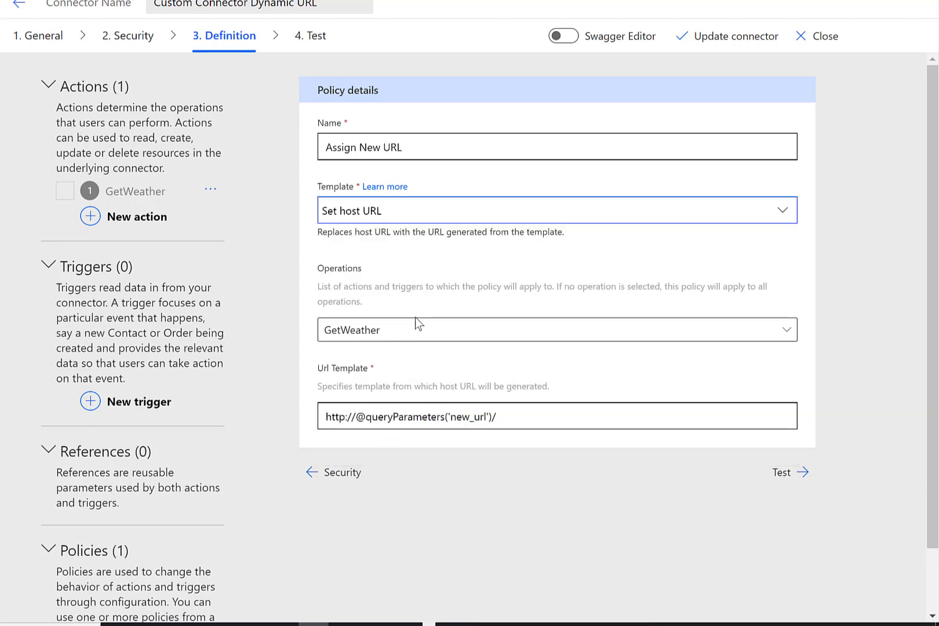
click(455, 336)
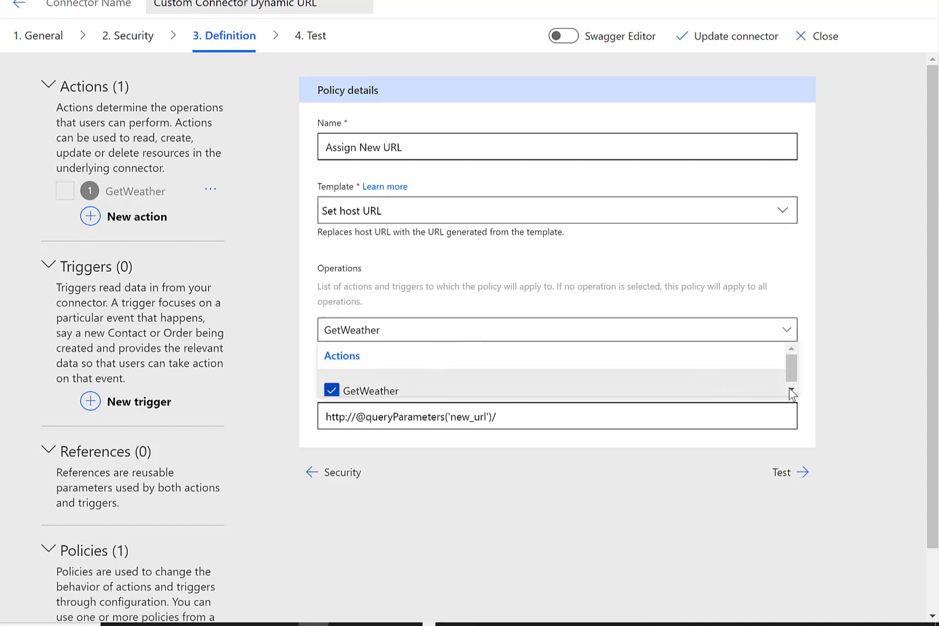
click(791, 389)
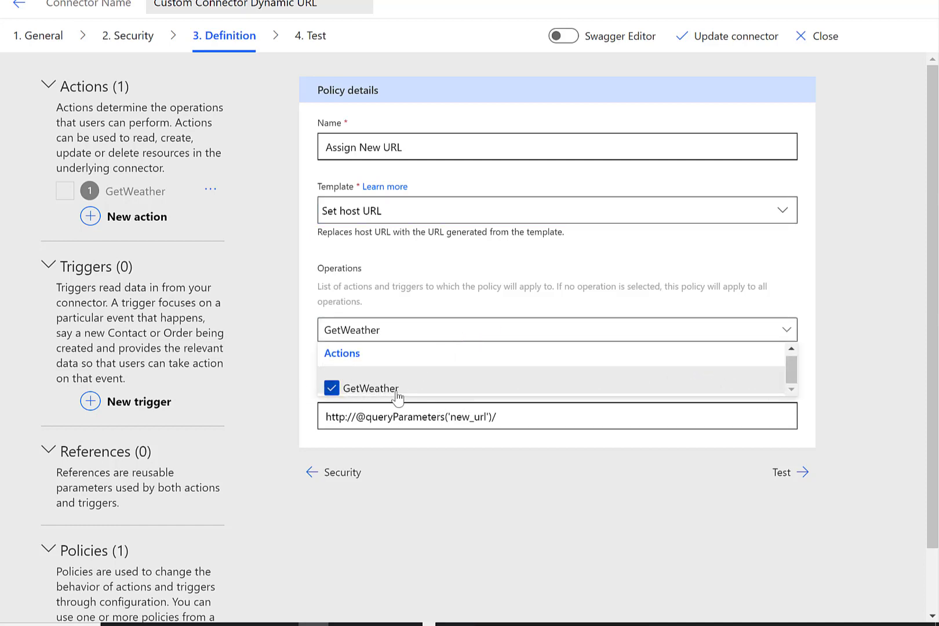
click(491, 527)
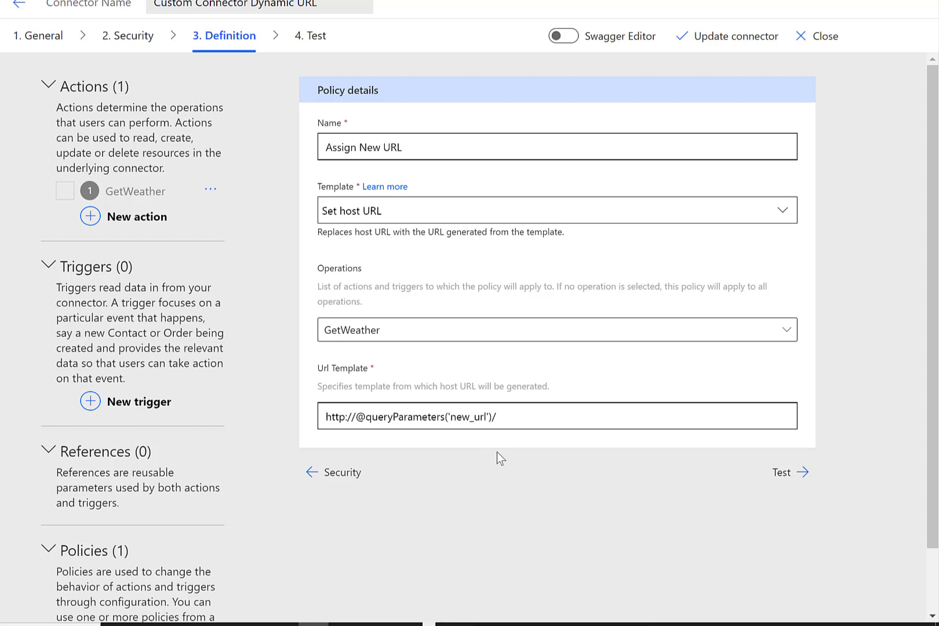
click(453, 417)
drag(452, 417, 487, 425)
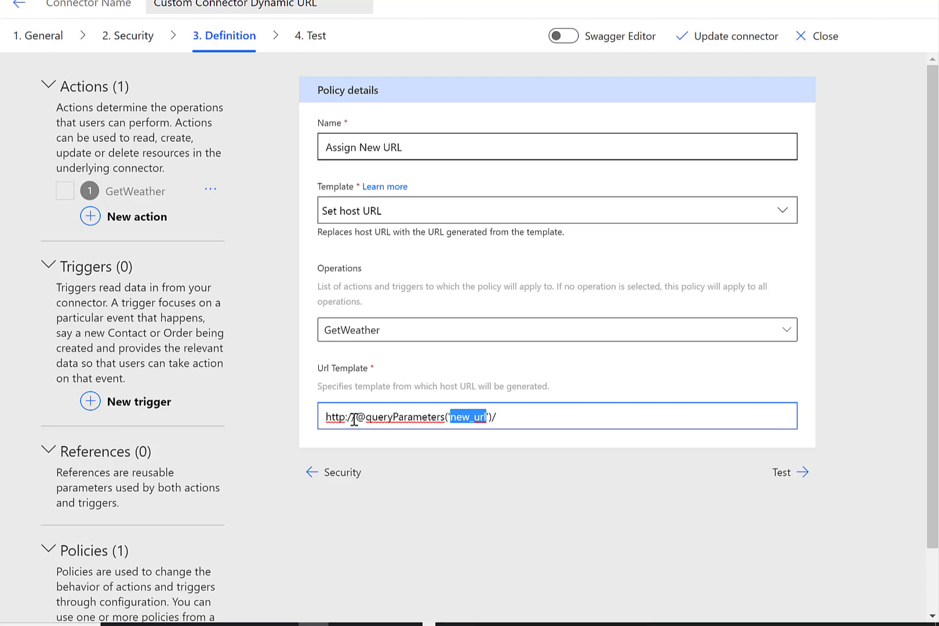
drag(357, 420, 471, 445)
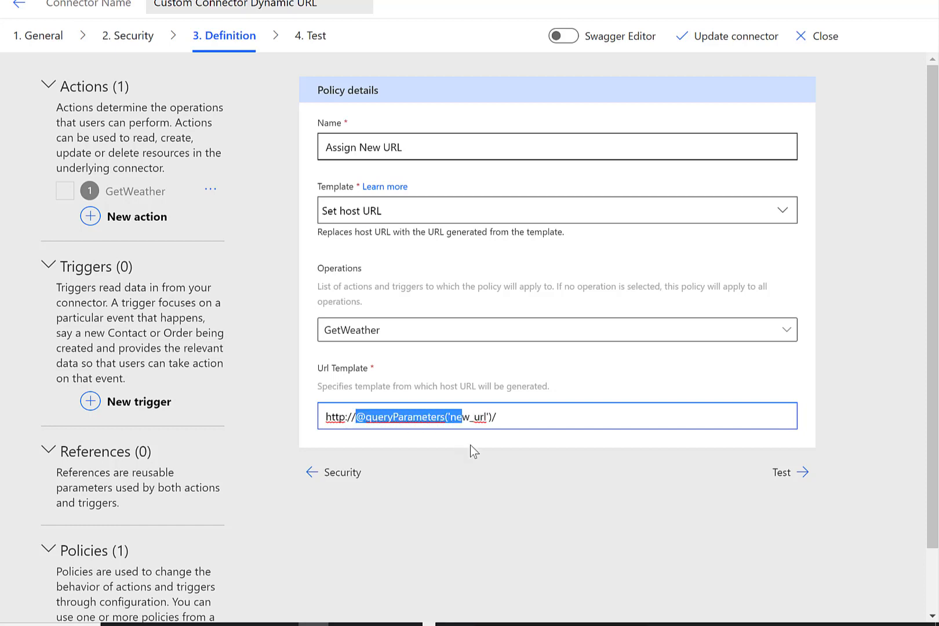
click(508, 421)
double_click(495, 420)
click(496, 417)
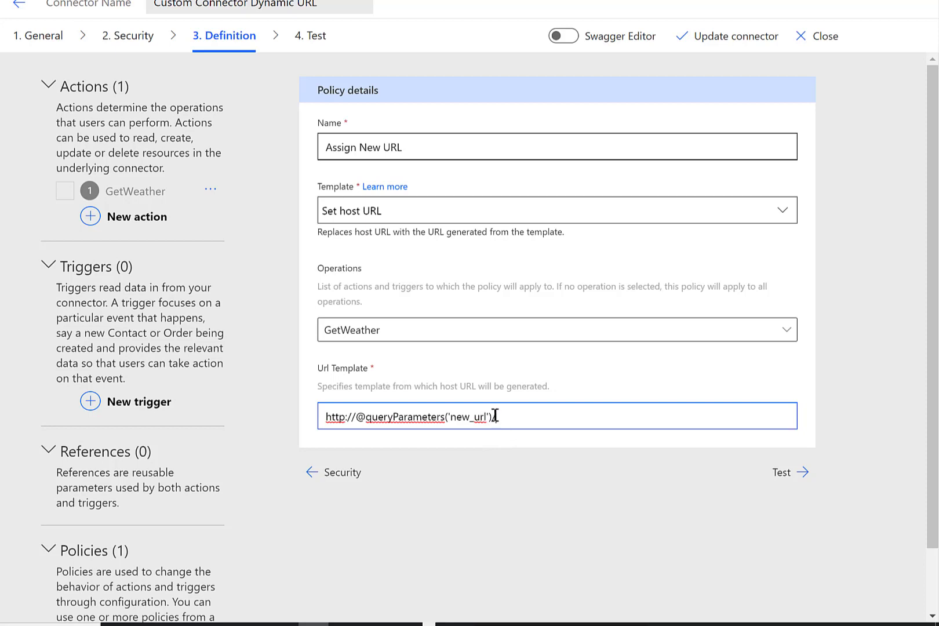
drag(497, 417, 493, 417)
scroll(570, 531, down, 1)
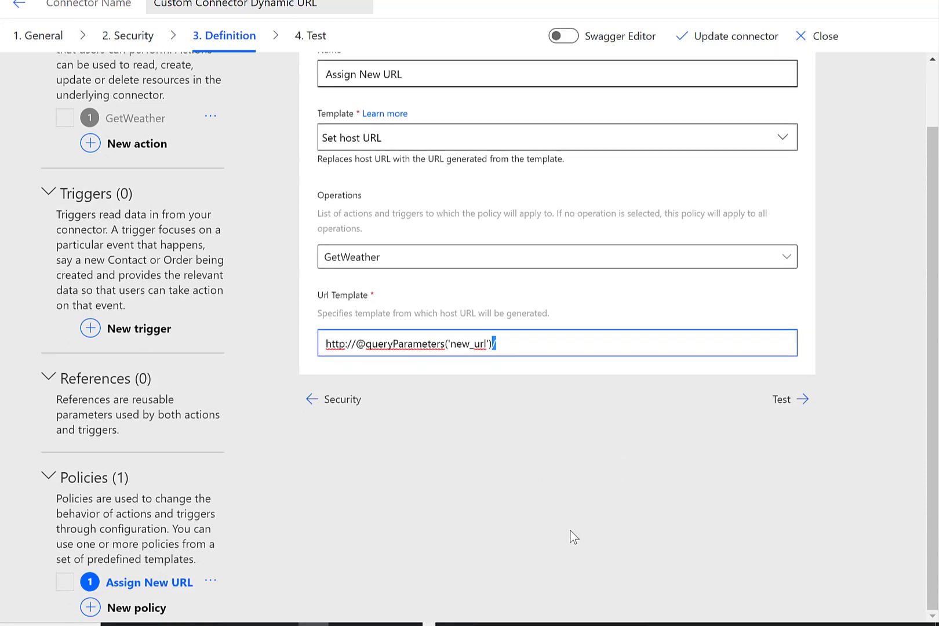
scroll(572, 532, up, 1)
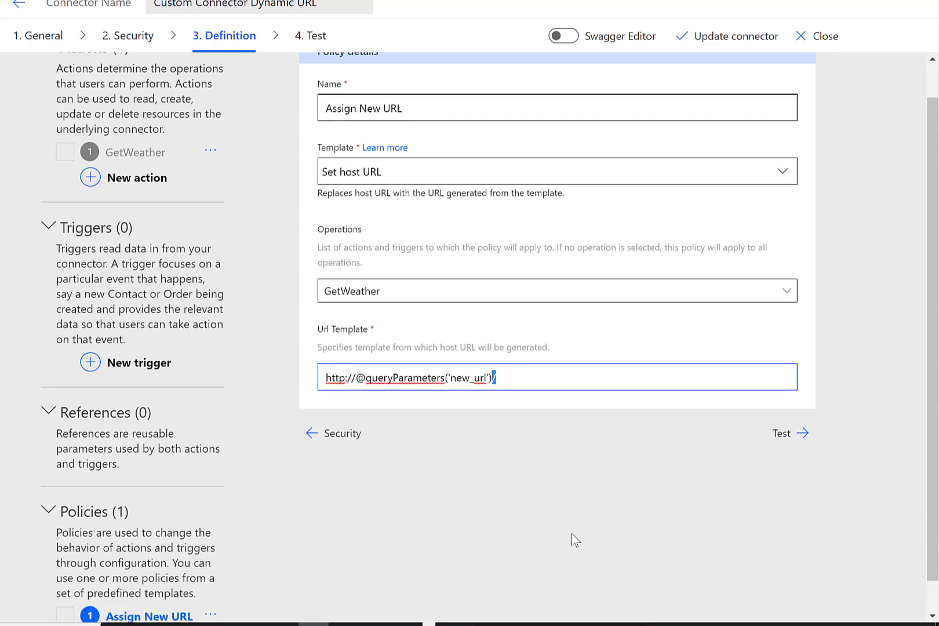
click(742, 41)
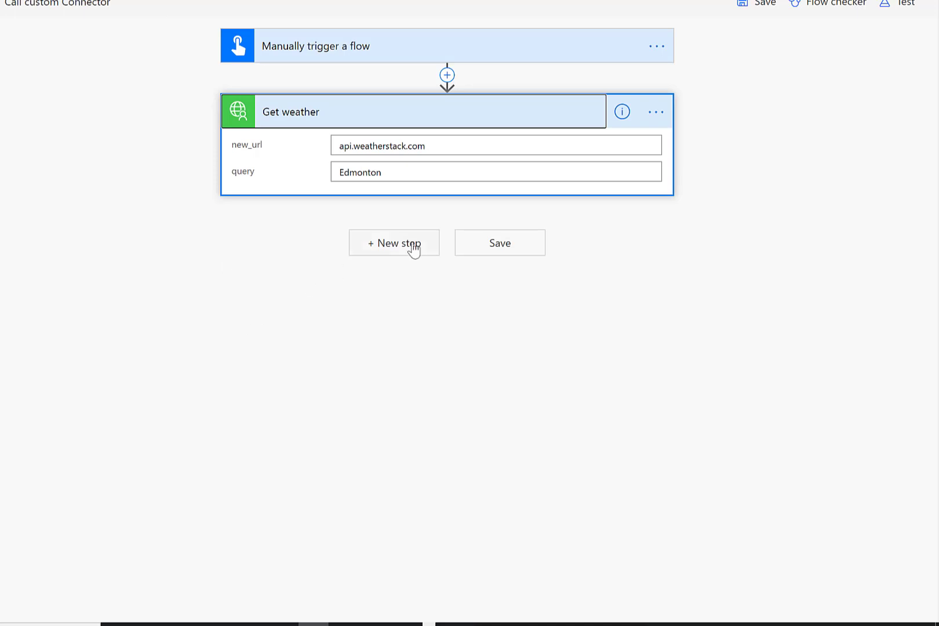
Replace Get weather's new_url value api.weatherstack.com with bing.com and save the flow
drag(425, 145, 325, 135)
key(ctrl+c)
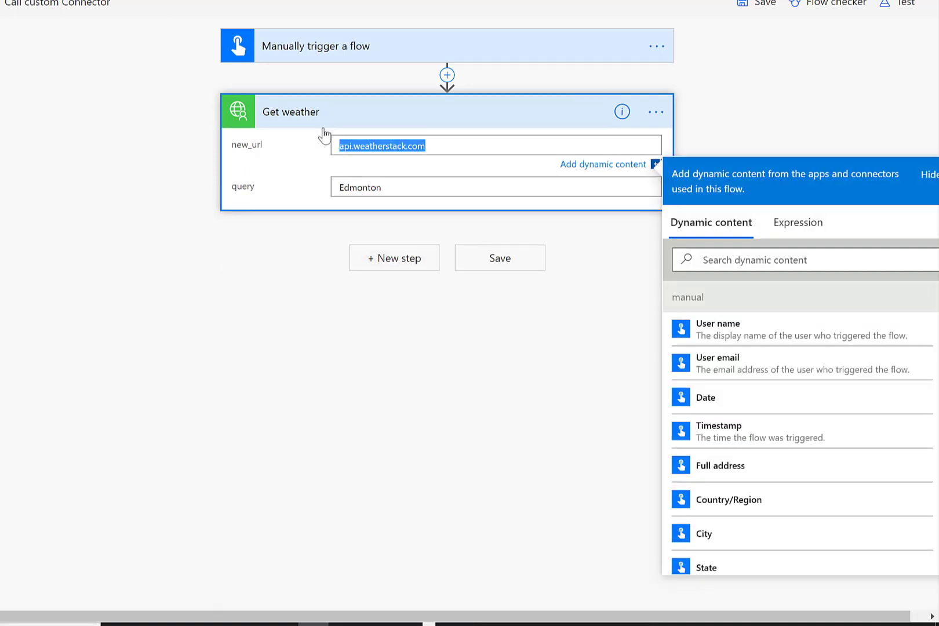
key(BackSpace)
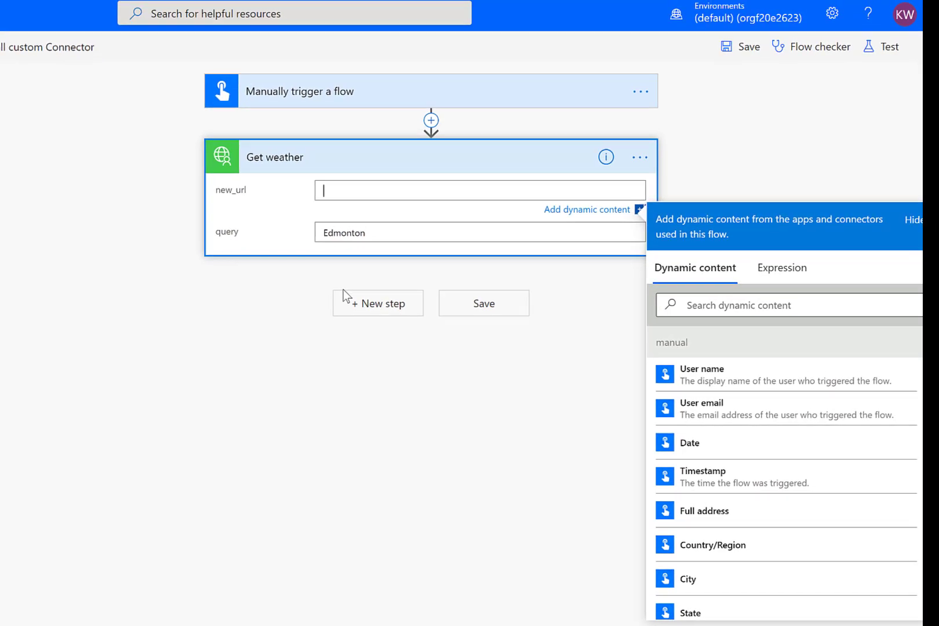
text(bing.com)
click(691, 159)
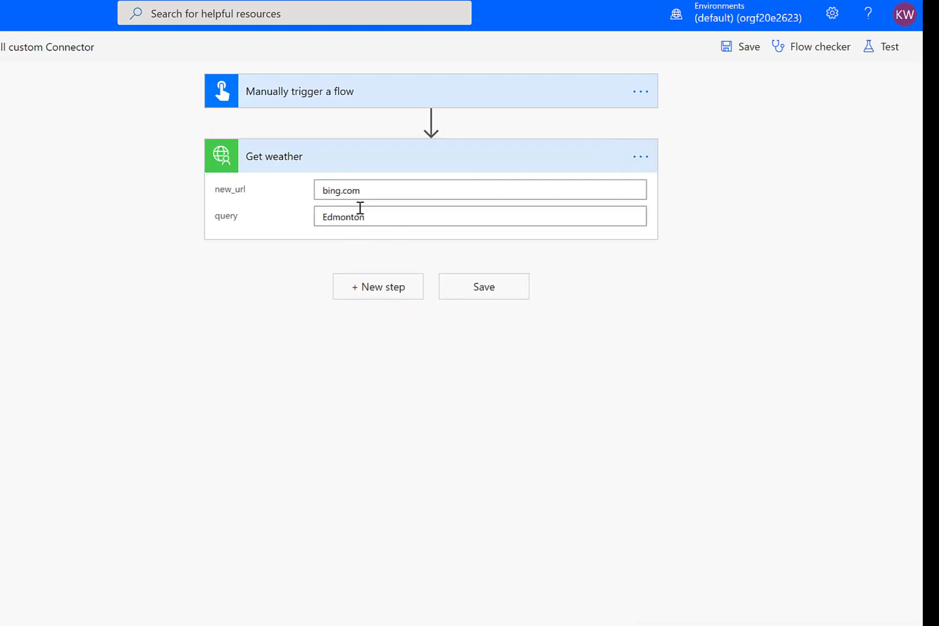
click(751, 54)
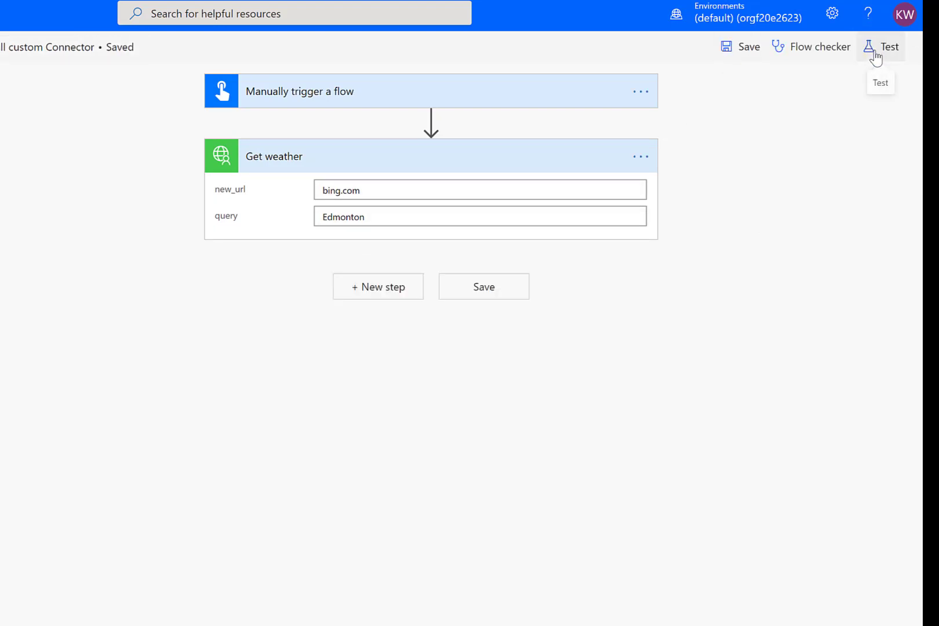
Run a manual test of the flow and inspect Get weather's 301 MovedPermanently error
click(876, 56)
click(741, 87)
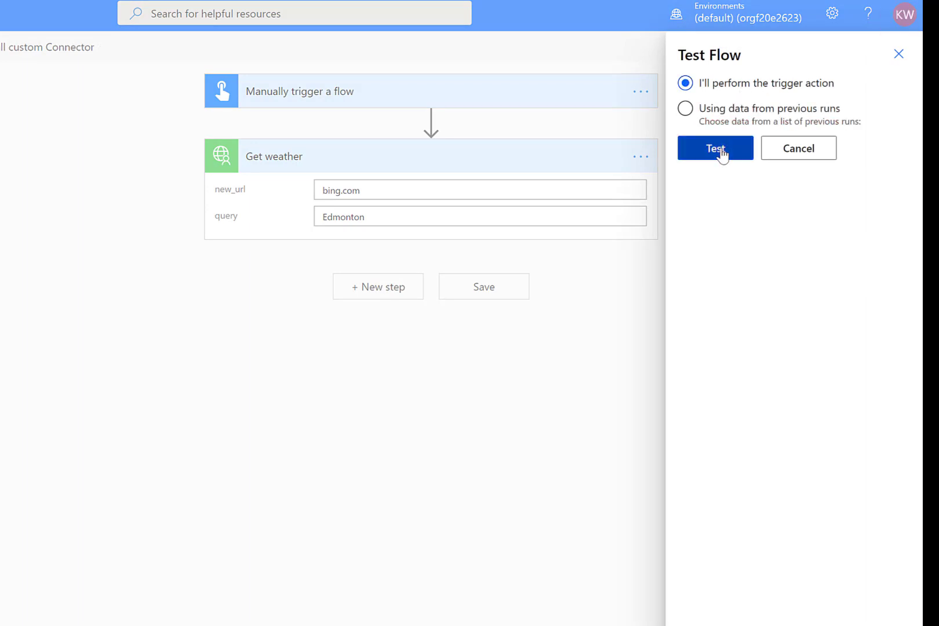
click(719, 149)
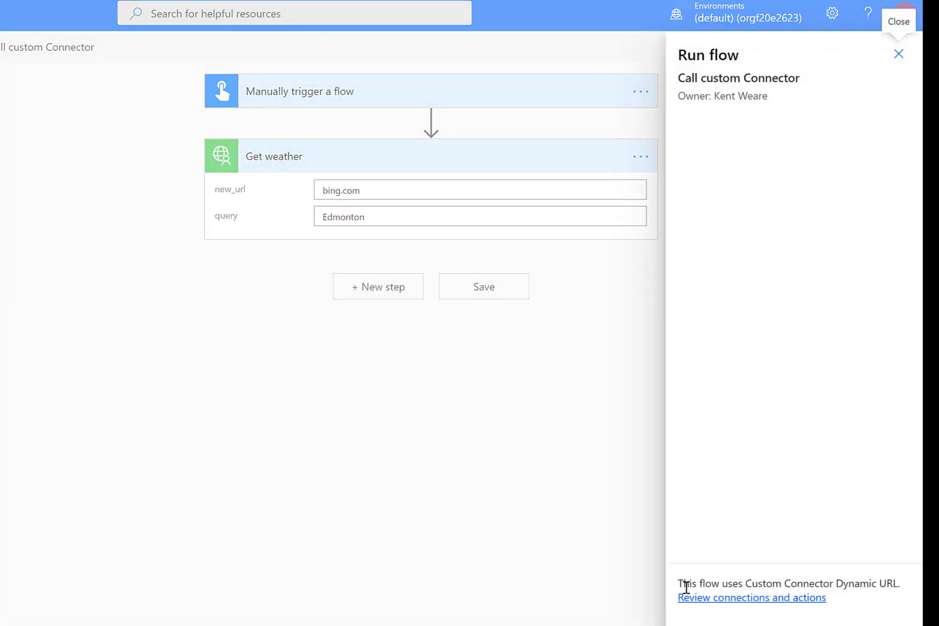
click(683, 613)
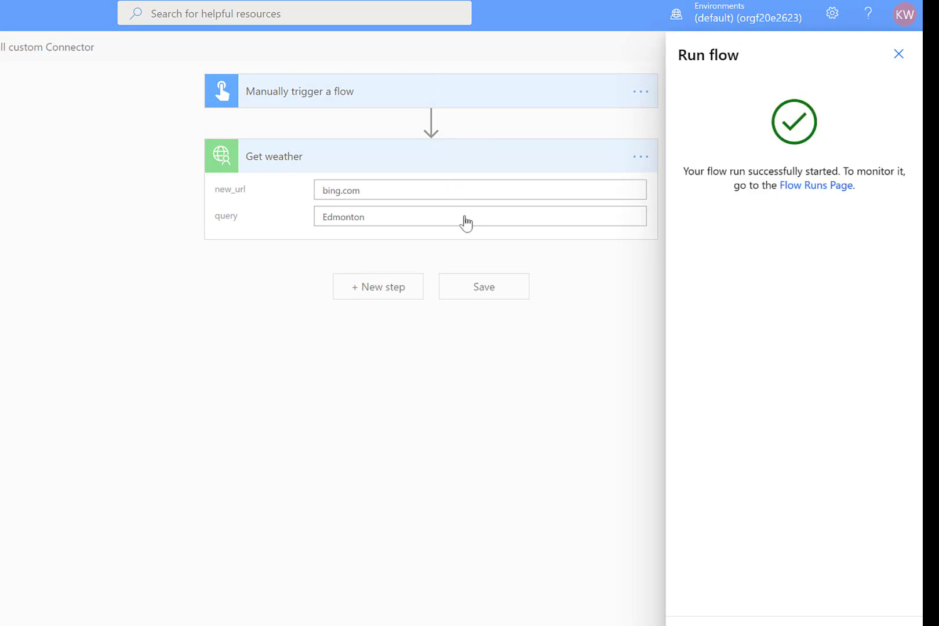
click(704, 620)
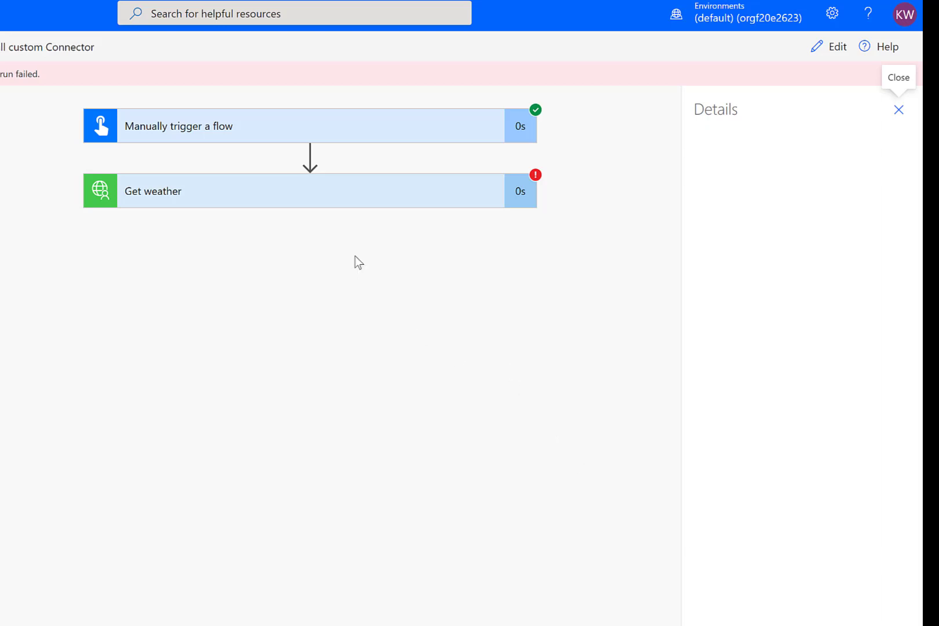
click(314, 200)
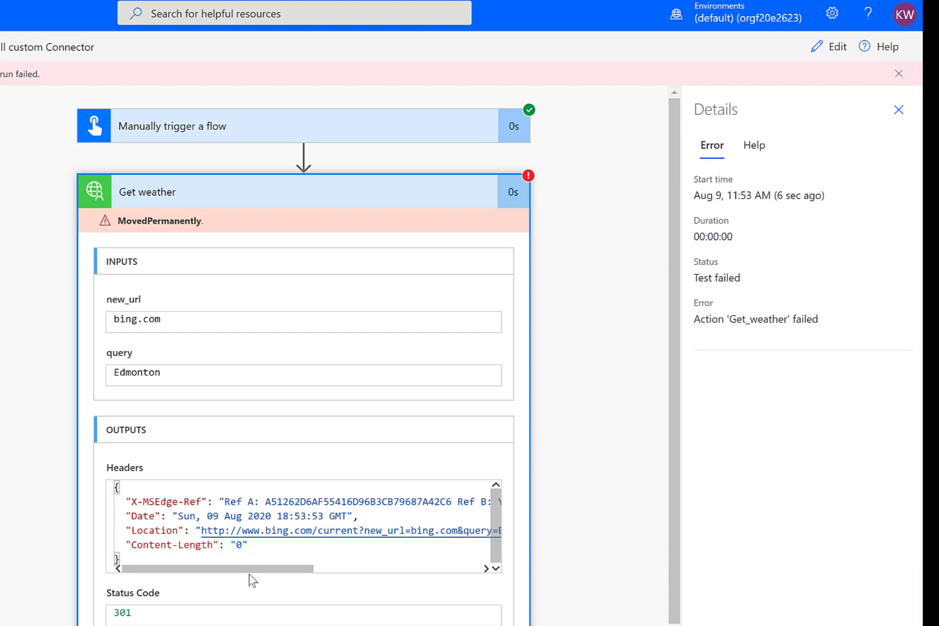
drag(289, 576, 668, 280)
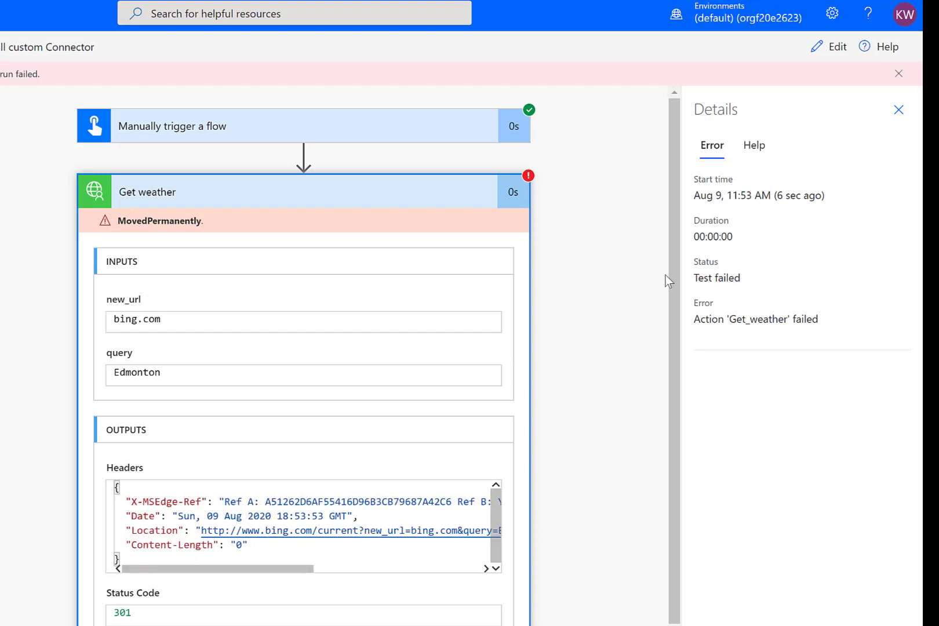
Paste api.weatherstack.com back into new_url in place of bing.com and save the flow
click(834, 45)
drag(384, 193, 287, 200)
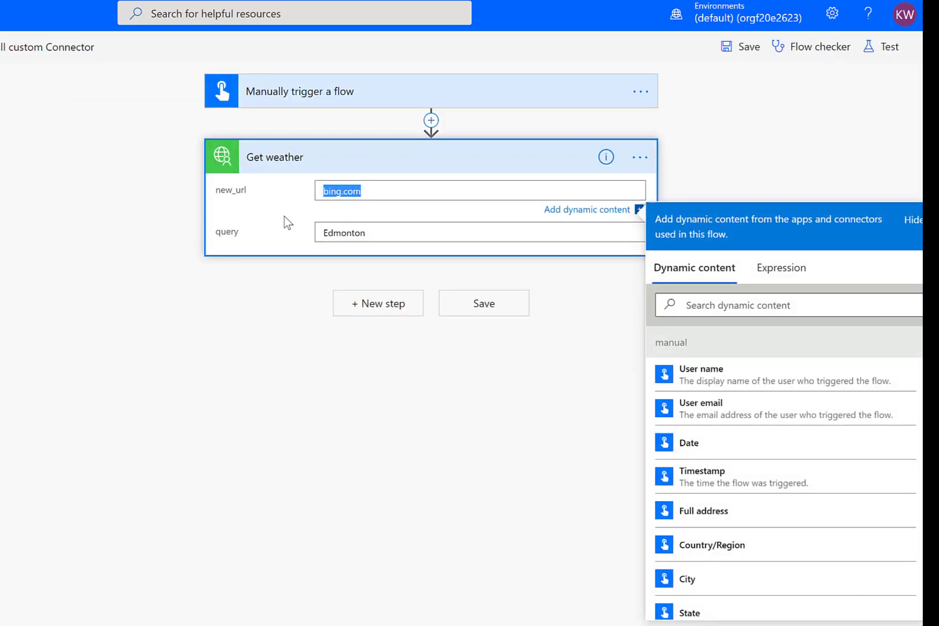
key(ctrl+v)
click(246, 320)
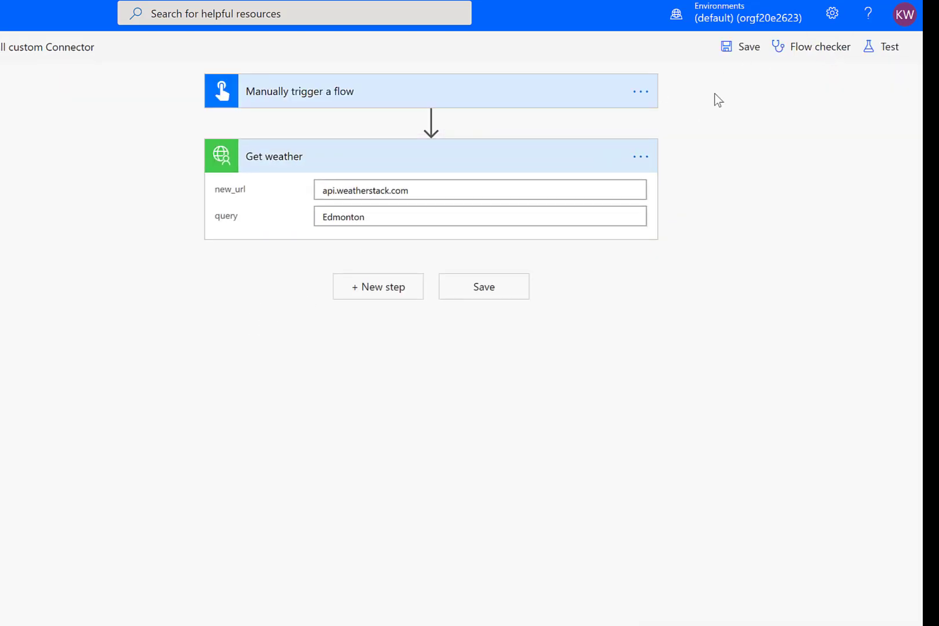
click(749, 49)
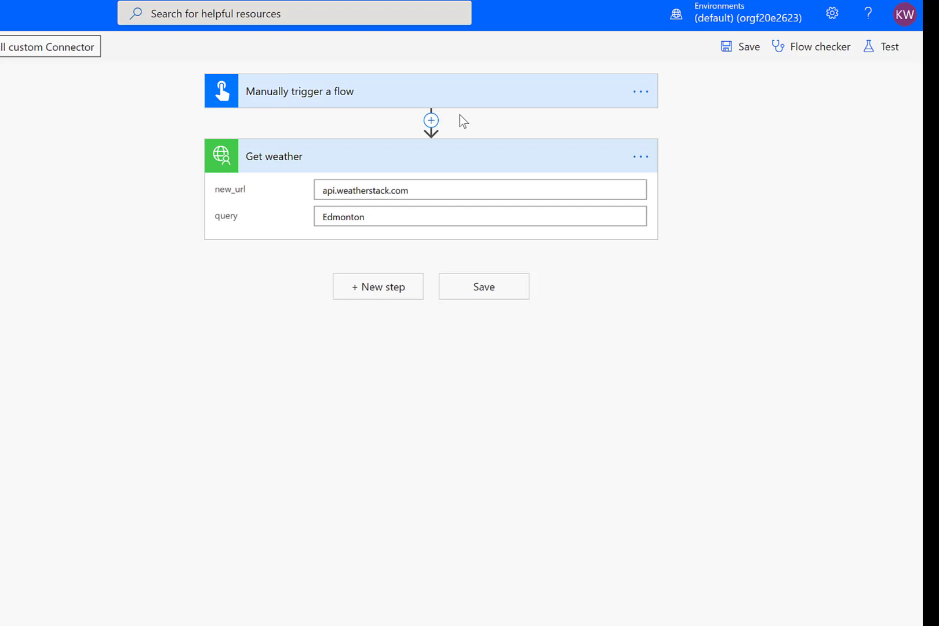
click(438, 190)
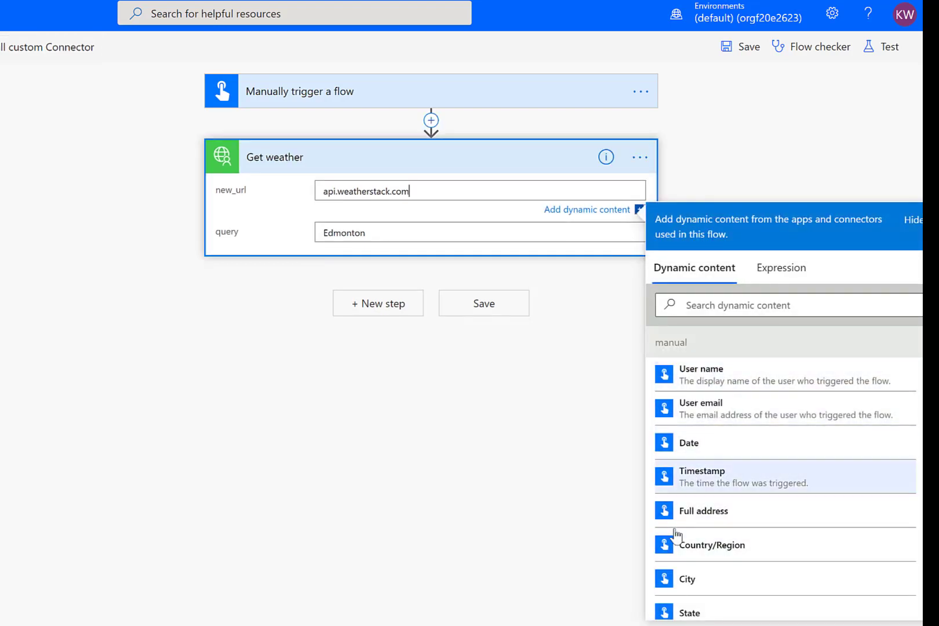
click(495, 405)
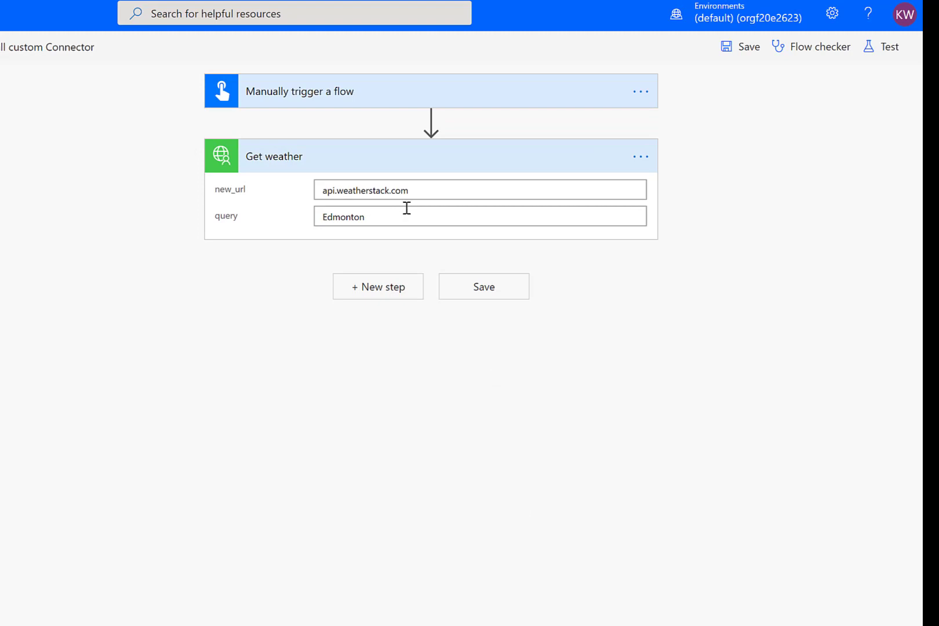
Rerun the flow test and inspect Get weather's body JSON for Edmonton, Canada, temperature 17
click(868, 46)
click(715, 150)
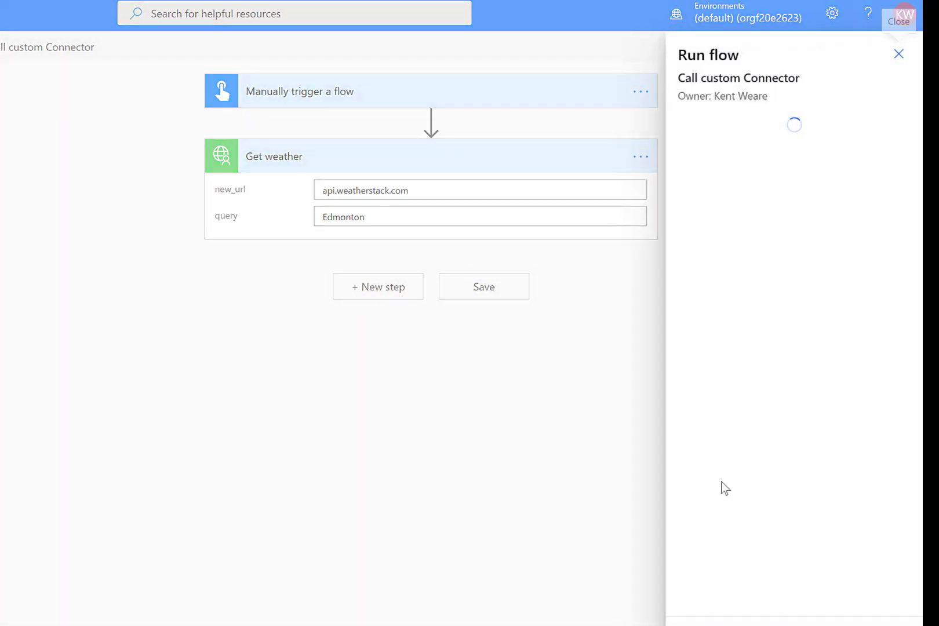
click(719, 623)
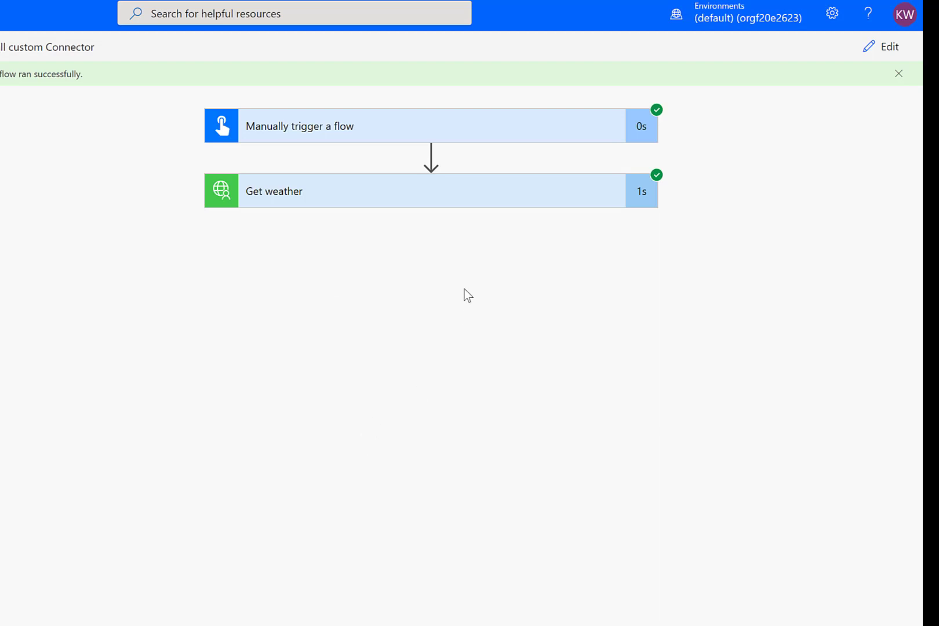
click(458, 198)
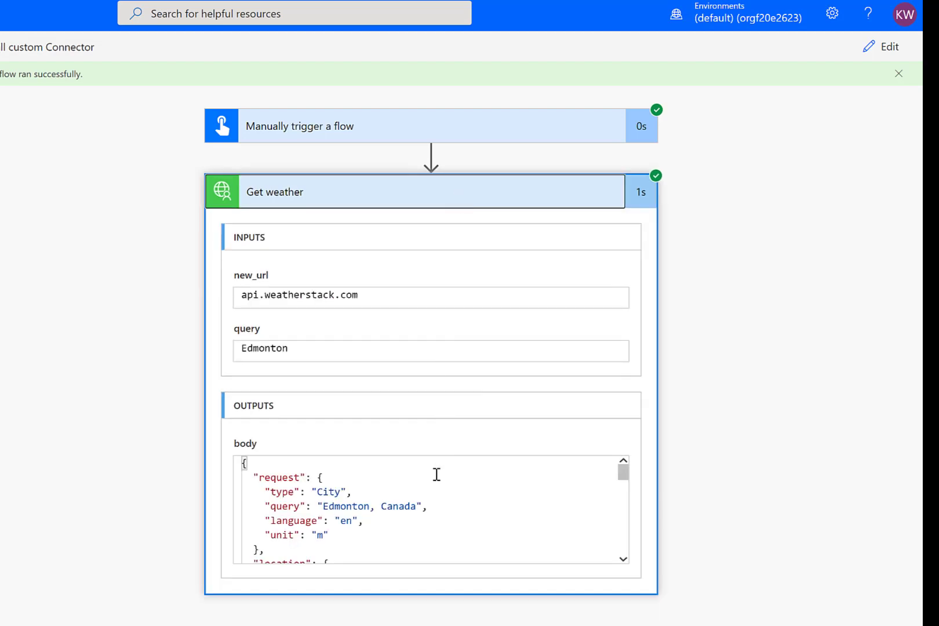
drag(436, 490, 440, 503)
scroll(440, 506, down, 5)
scroll(441, 507, up, 5)
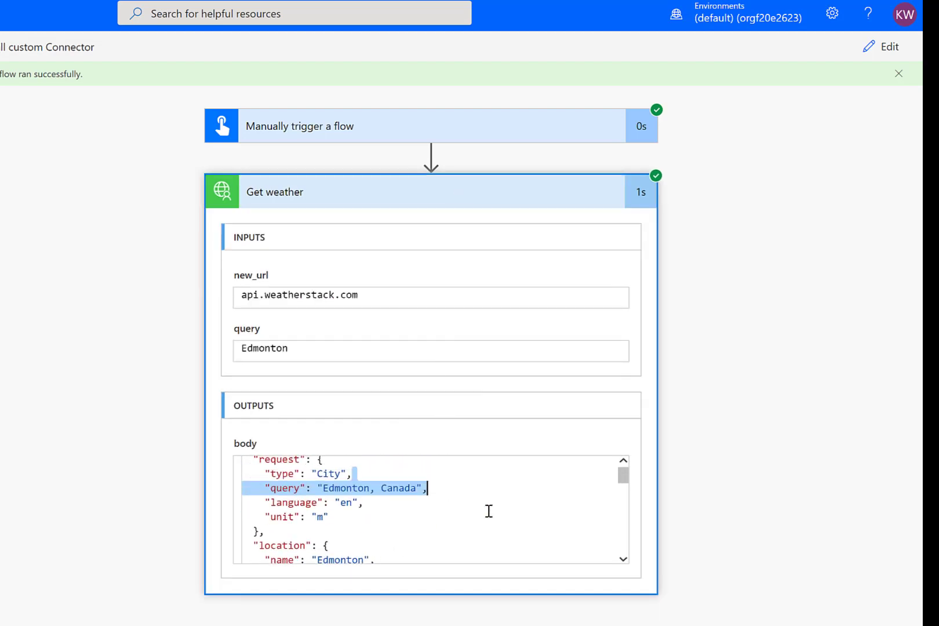
scroll(569, 540, down, 4)
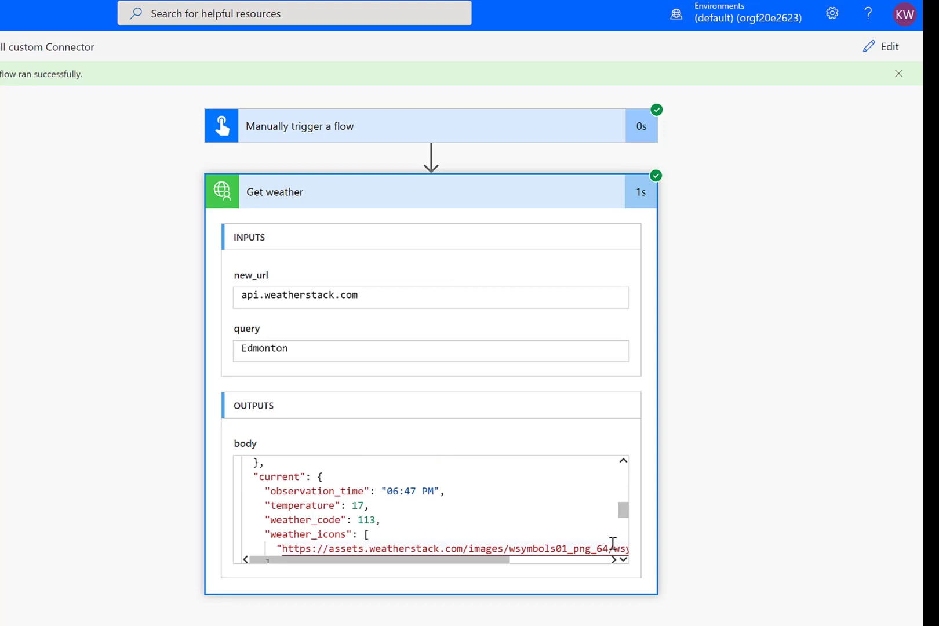